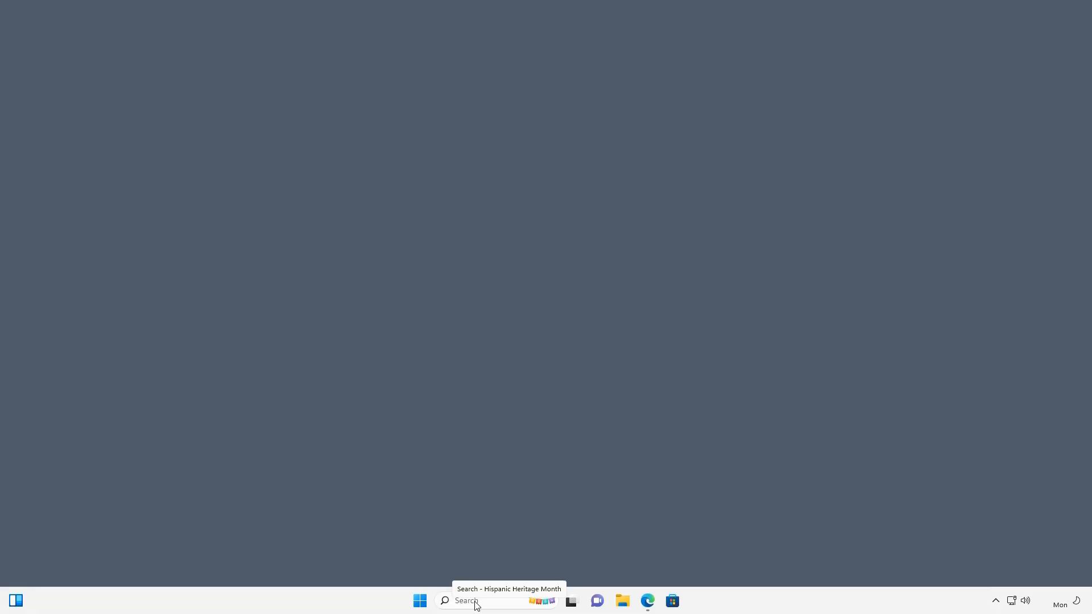
- Search Windows for "control panel" and open Control Panel
{"action": "left_click", "coordinate": [468, 602]}
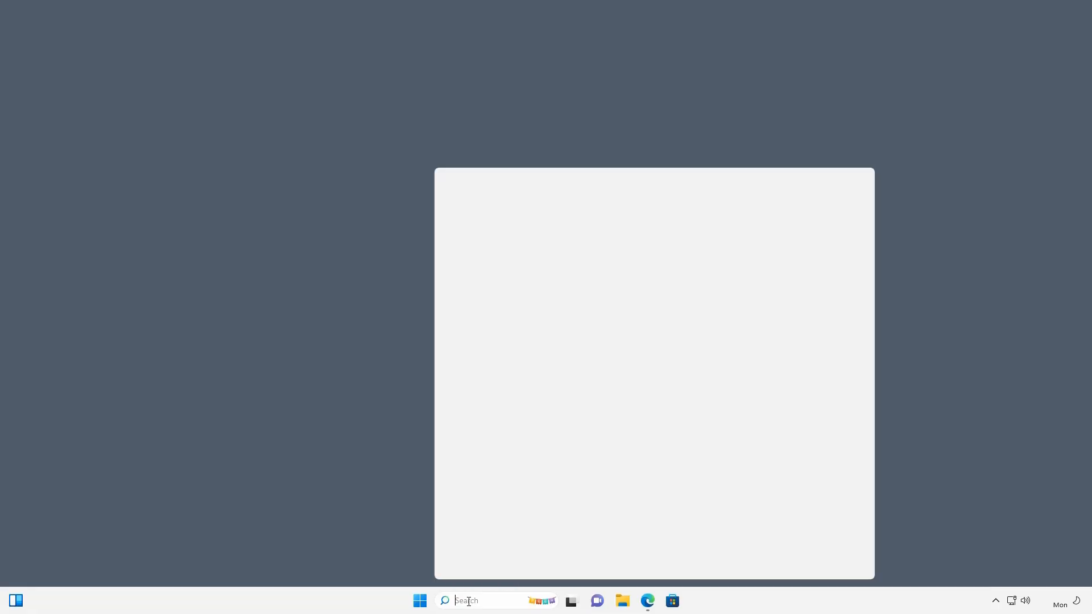
{"action": "type", "text": "control panel"}
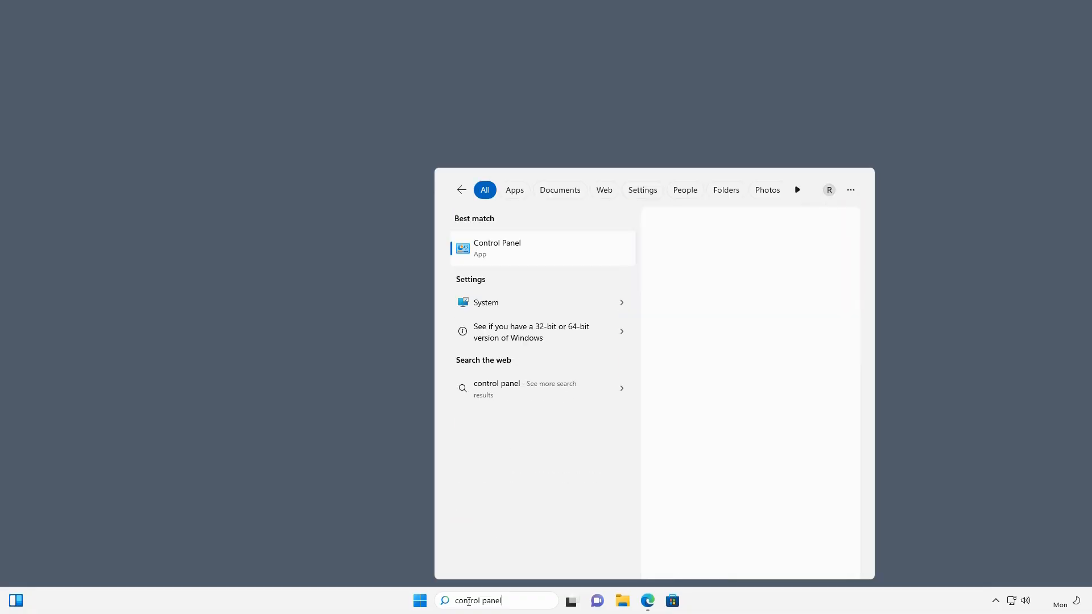
{"action": "key", "text": "Return"}
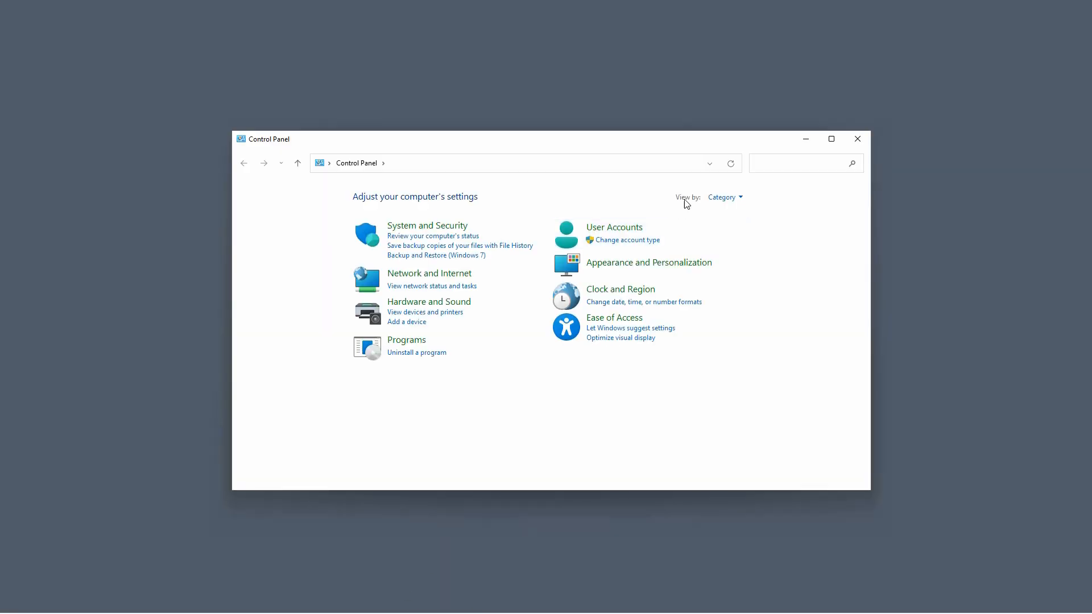
- Show the Control Panel items as large icons in a maximized window and open Programs and Features
{"action": "left_click", "coordinate": [720, 201]}
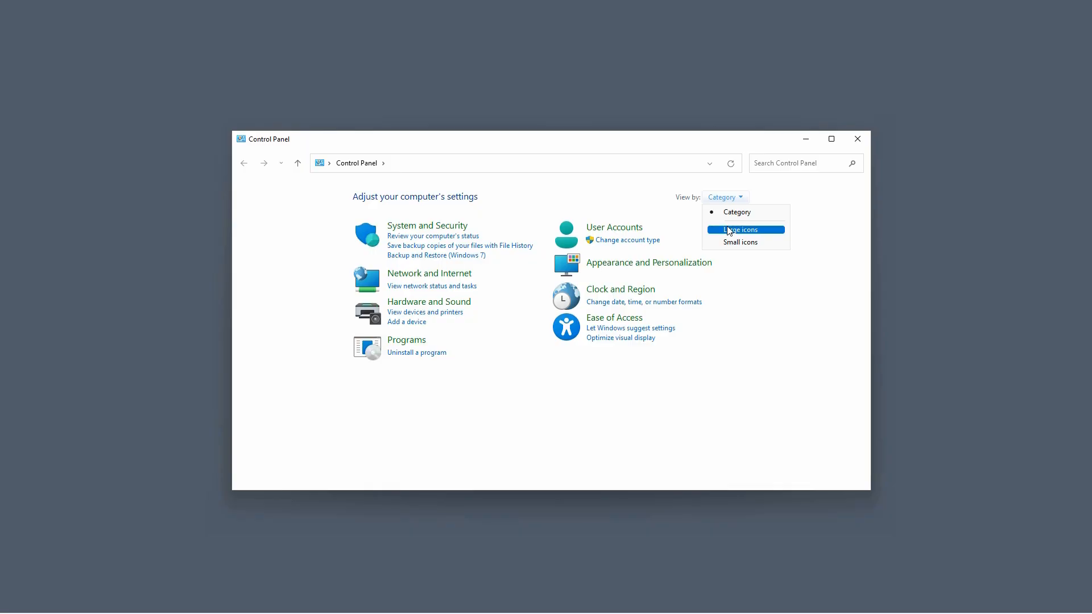
{"action": "left_click", "coordinate": [729, 230]}
{"action": "left_click", "coordinate": [831, 139]}
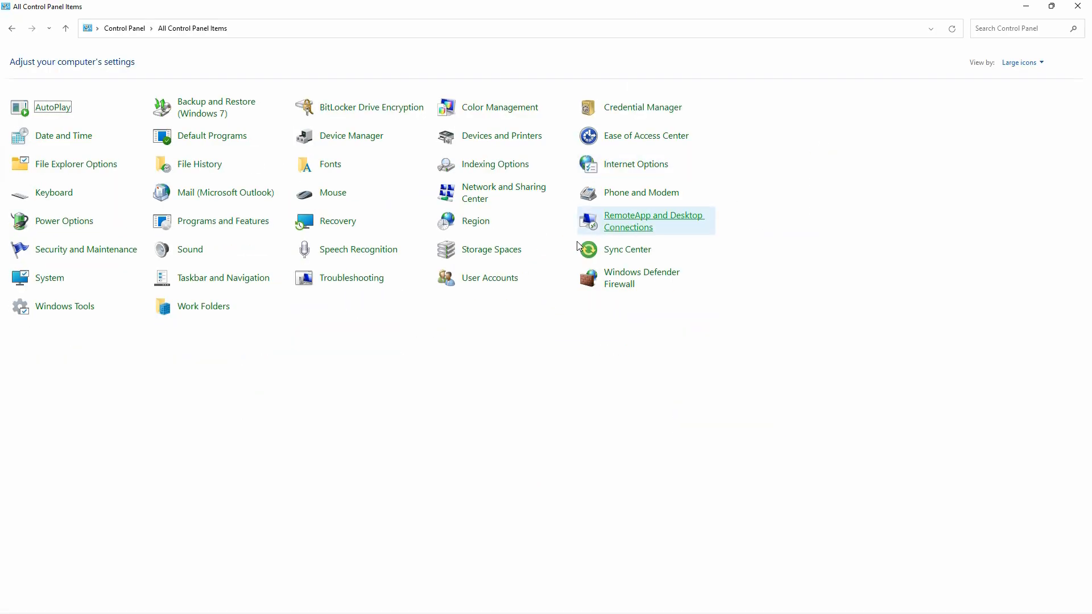
{"action": "left_click", "coordinate": [243, 223]}
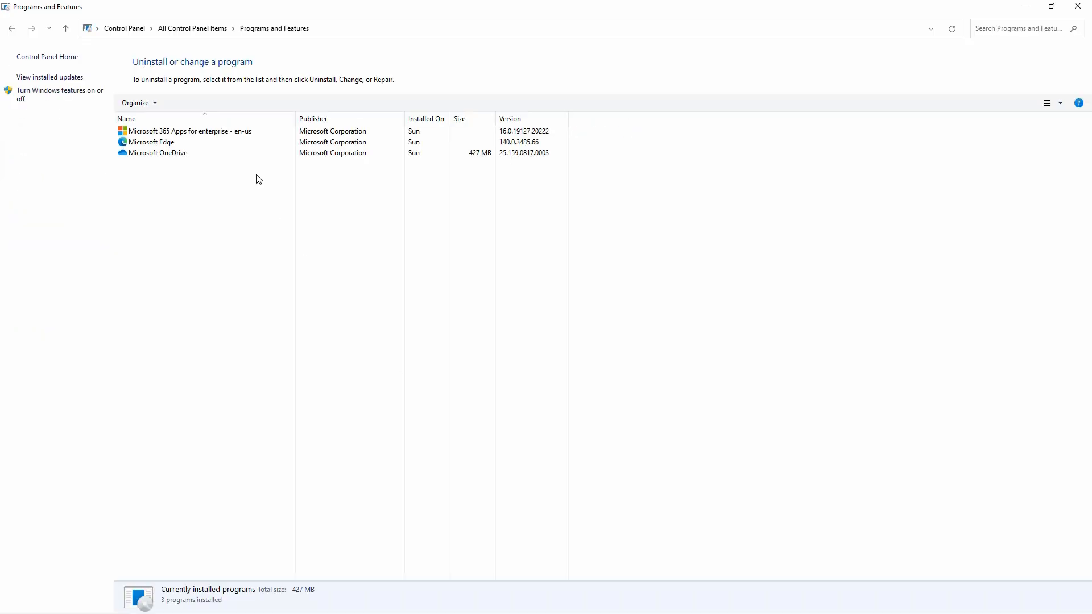
- Run a Quick Repair on Microsoft 365 Apps for enterprise - en-us and close the repair dialog when it finishes
{"action": "left_click", "coordinate": [215, 132]}
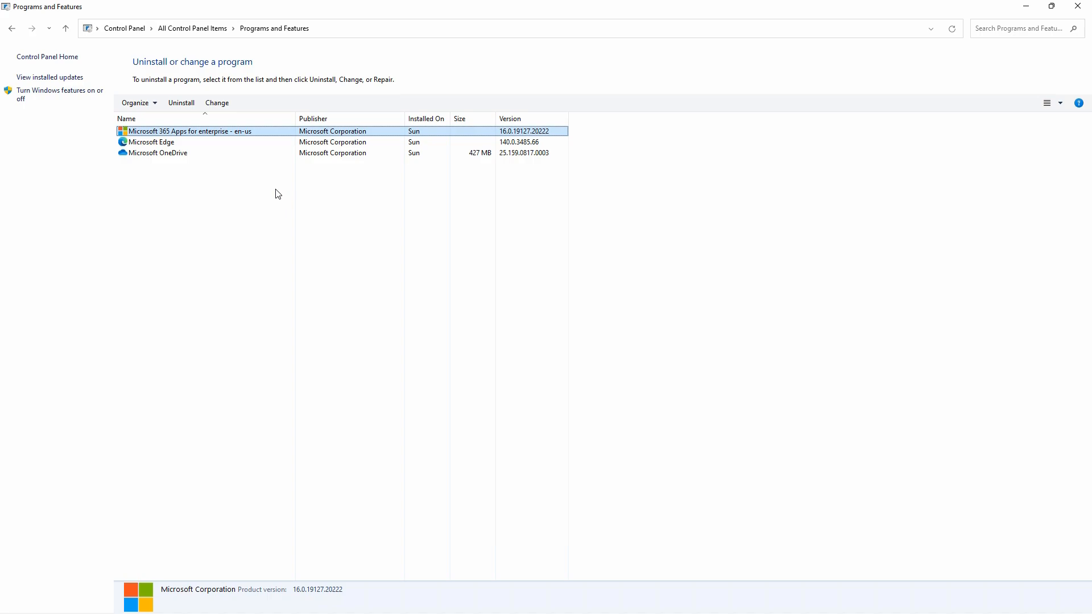
{"action": "left_click", "coordinate": [221, 106]}
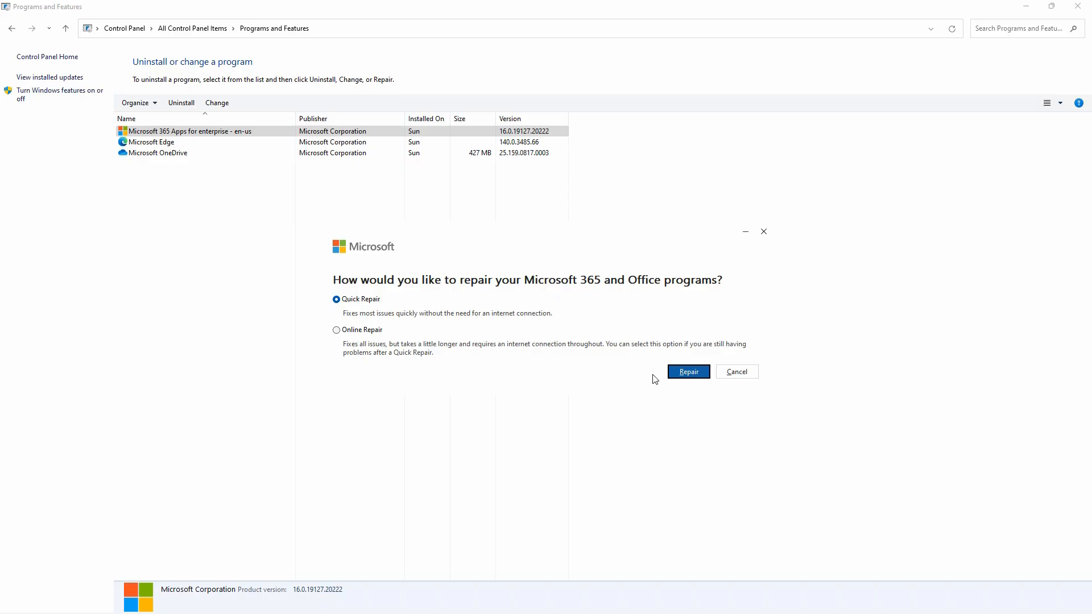
{"action": "left_click", "coordinate": [688, 373]}
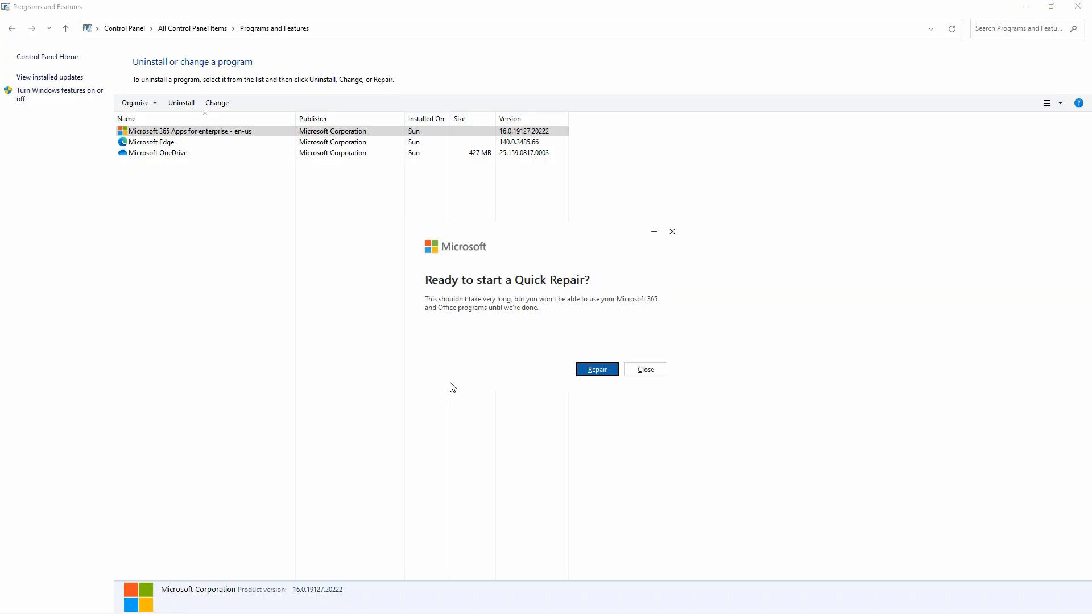
{"action": "left_click", "coordinate": [591, 370]}
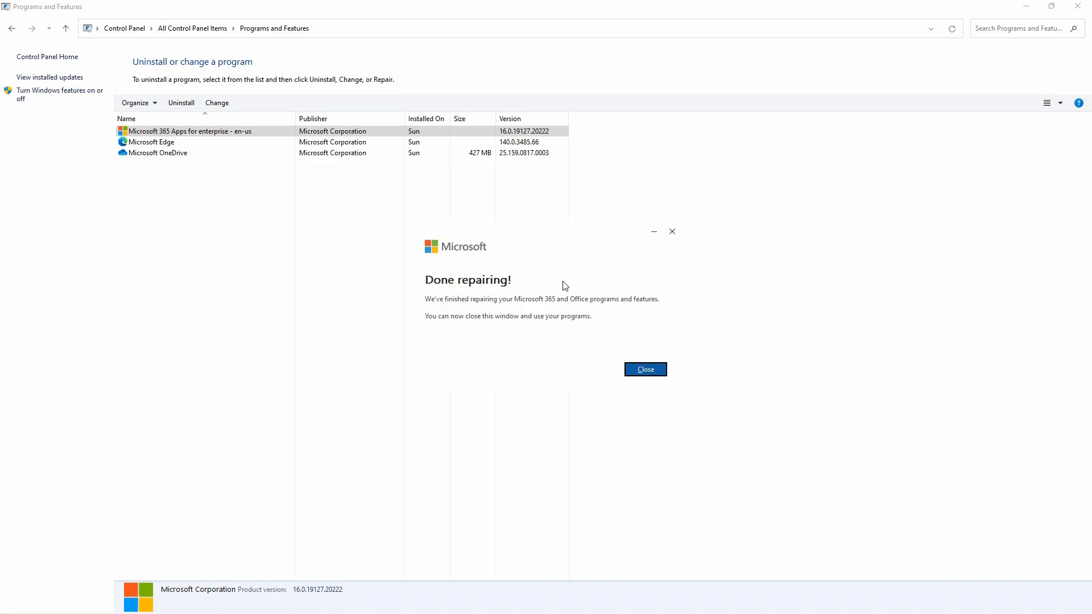
{"action": "left_click", "coordinate": [644, 371]}
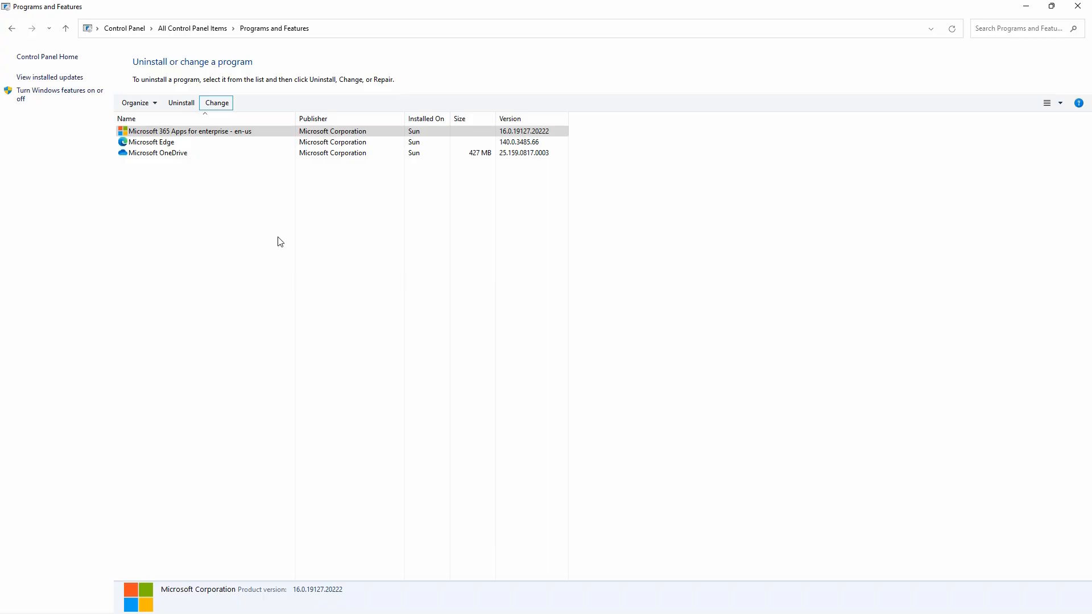
- Run an Online Repair on Microsoft 365 Apps for enterprise - en-us and close the installer window when it finishes
{"action": "left_click", "coordinate": [221, 106]}
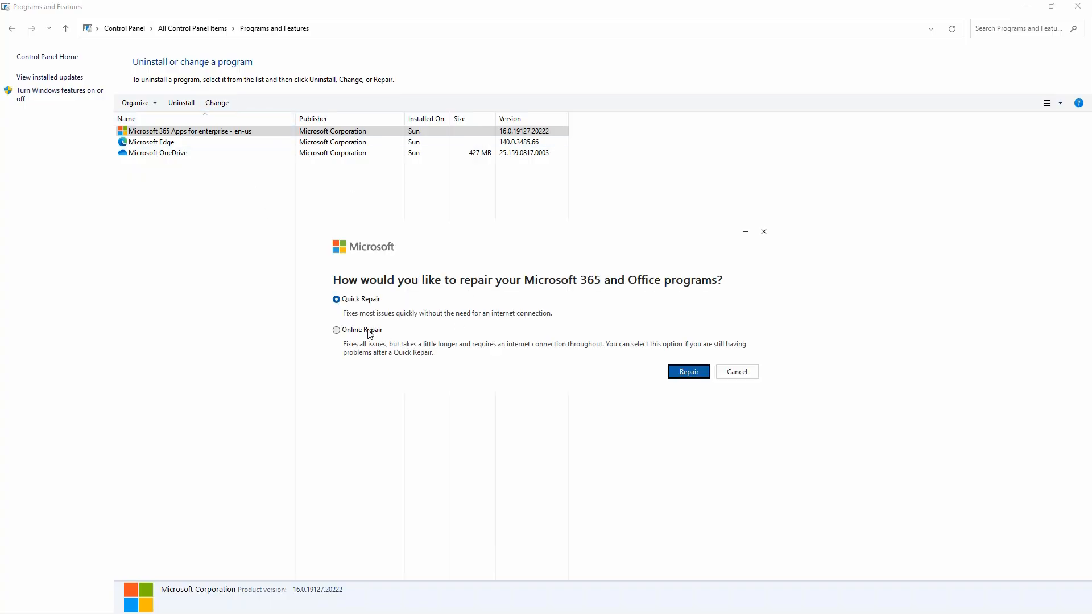
{"action": "left_click", "coordinate": [371, 331]}
{"action": "left_click", "coordinate": [680, 375]}
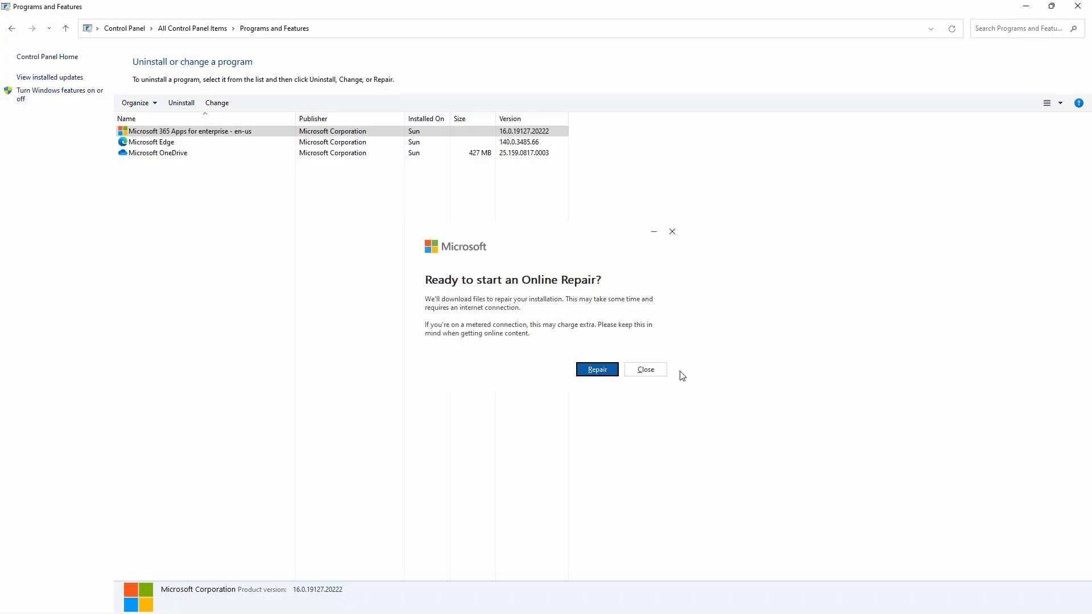
{"action": "left_click", "coordinate": [589, 375]}
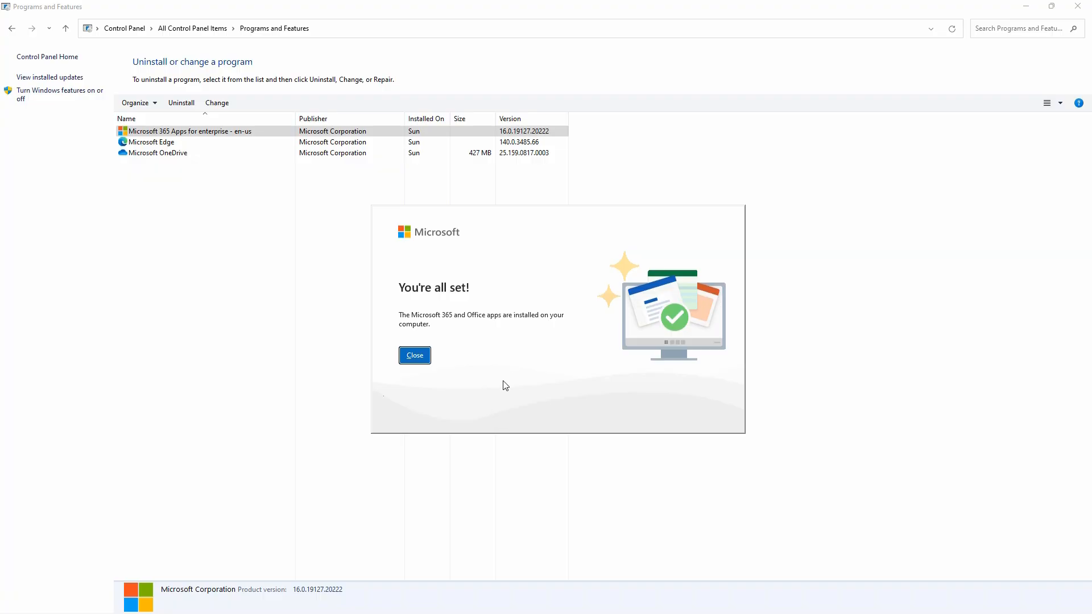
{"action": "left_click", "coordinate": [419, 359]}
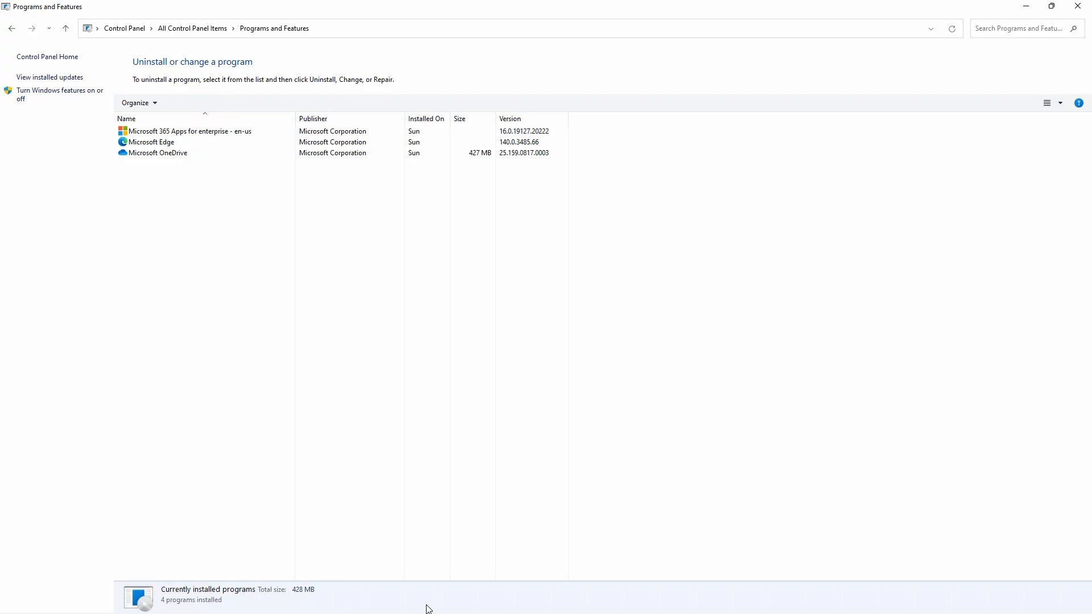
- Open Windows Settings in a maximized window and go to the Apps & features list
{"action": "left_click", "coordinate": [409, 602]}
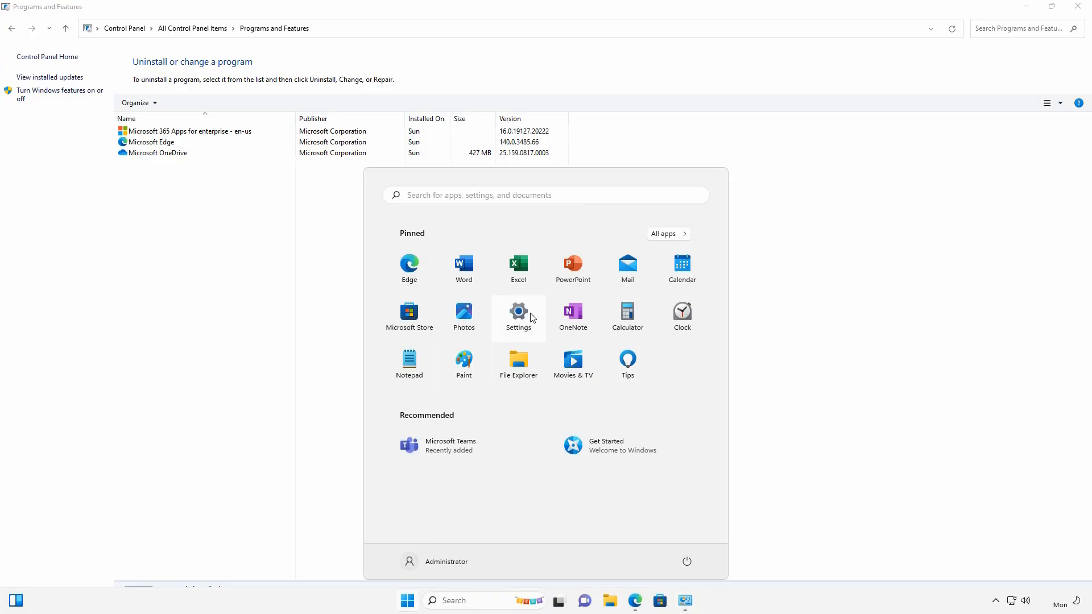
{"action": "left_click", "coordinate": [528, 340]}
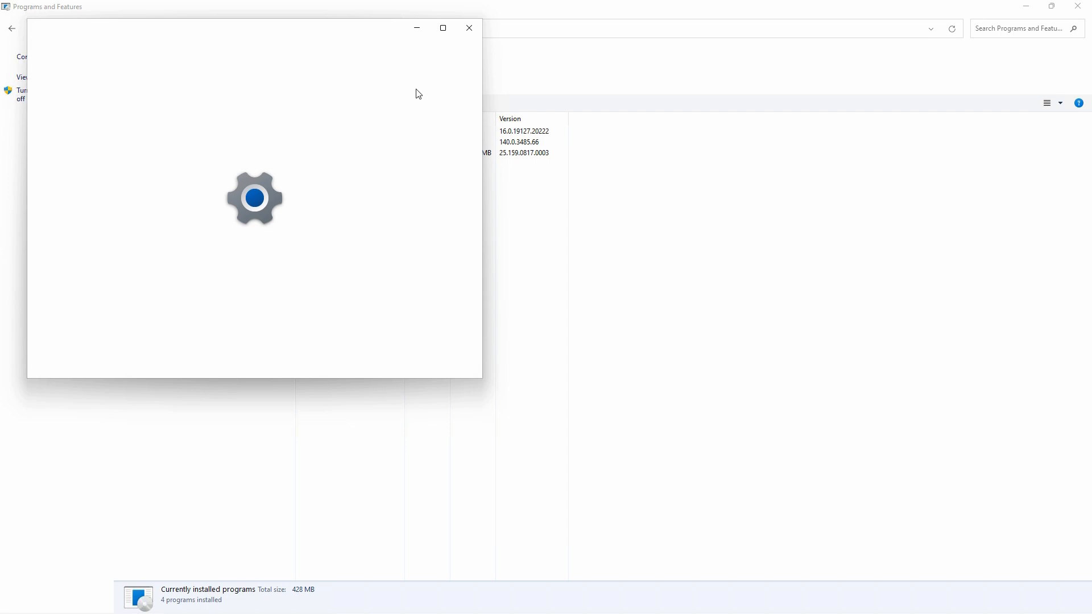
{"action": "left_click", "coordinate": [443, 28]}
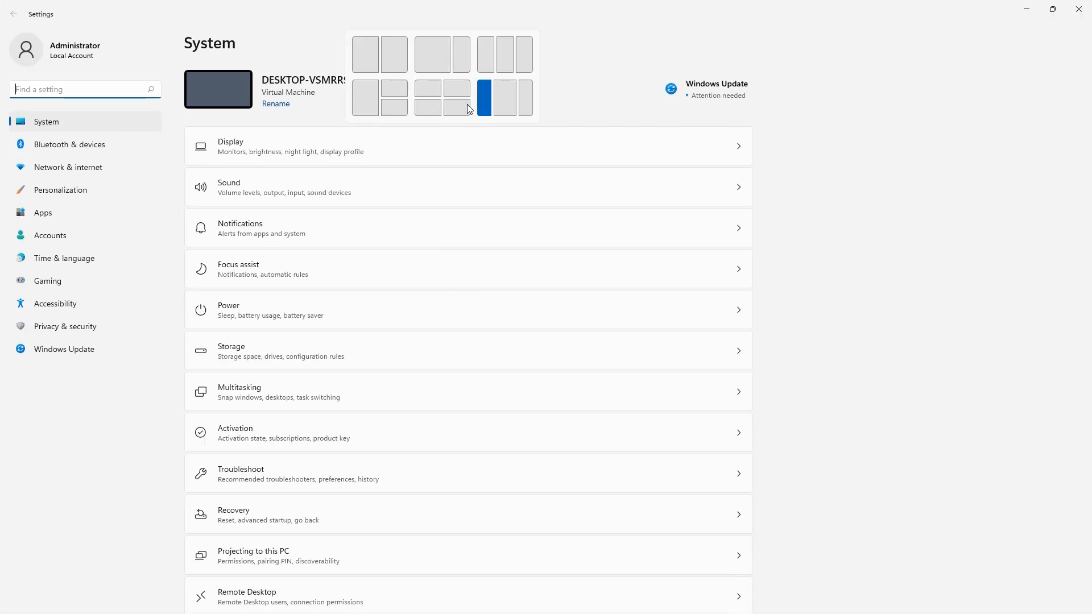
{"action": "left_click", "coordinate": [56, 212]}
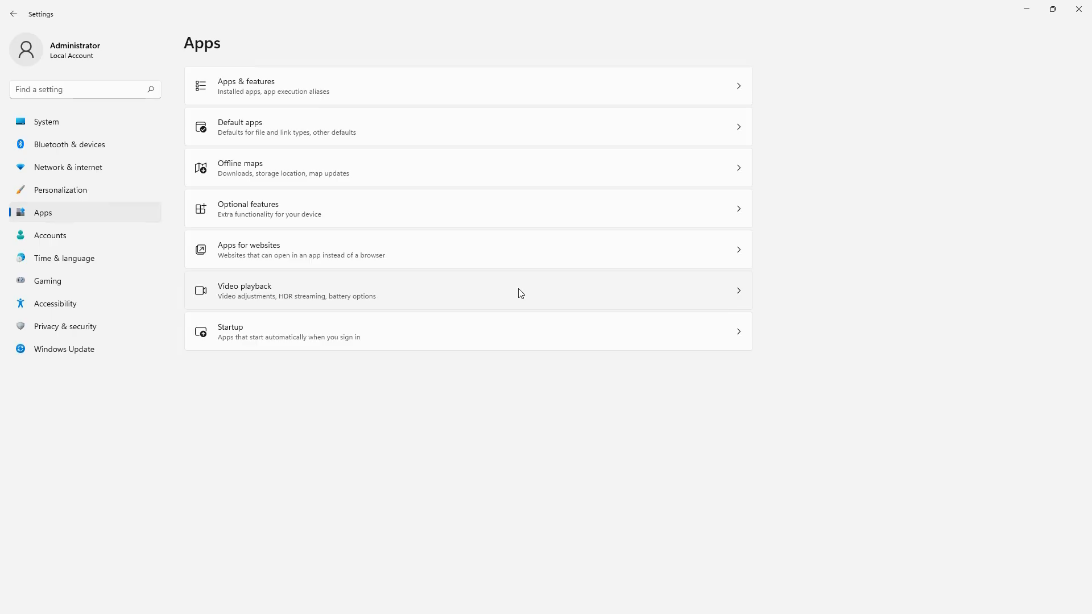
{"action": "left_click", "coordinate": [603, 104]}
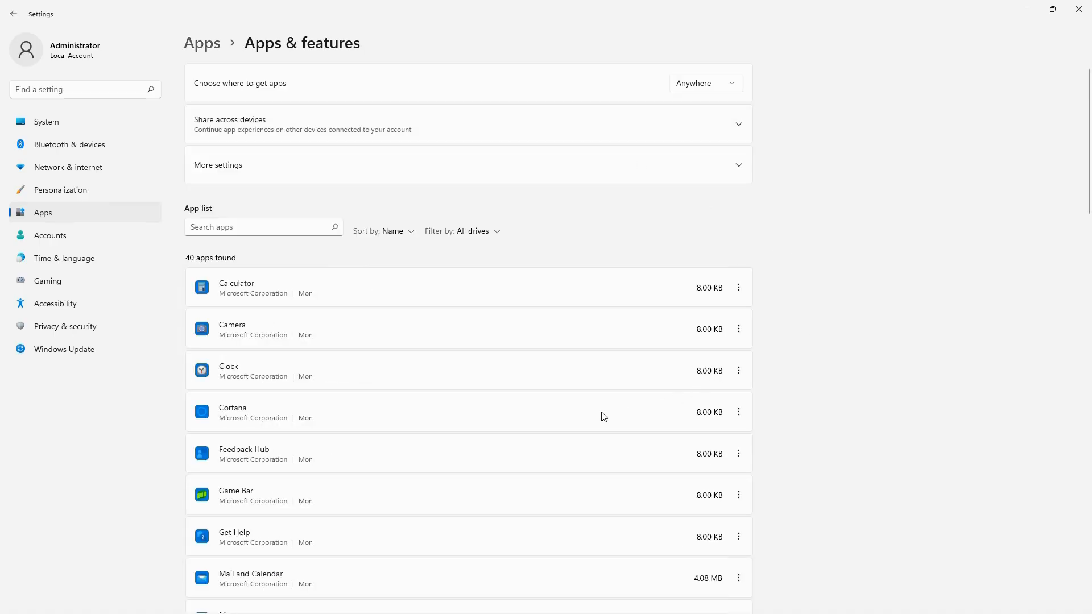
- Bring up the repair options for Microsoft 365 Apps for enterprise - en-us from the installed apps list and cancel them
{"action": "scroll", "coordinate": [604, 417], "scroll_direction": "down", "scroll_amount": 7}
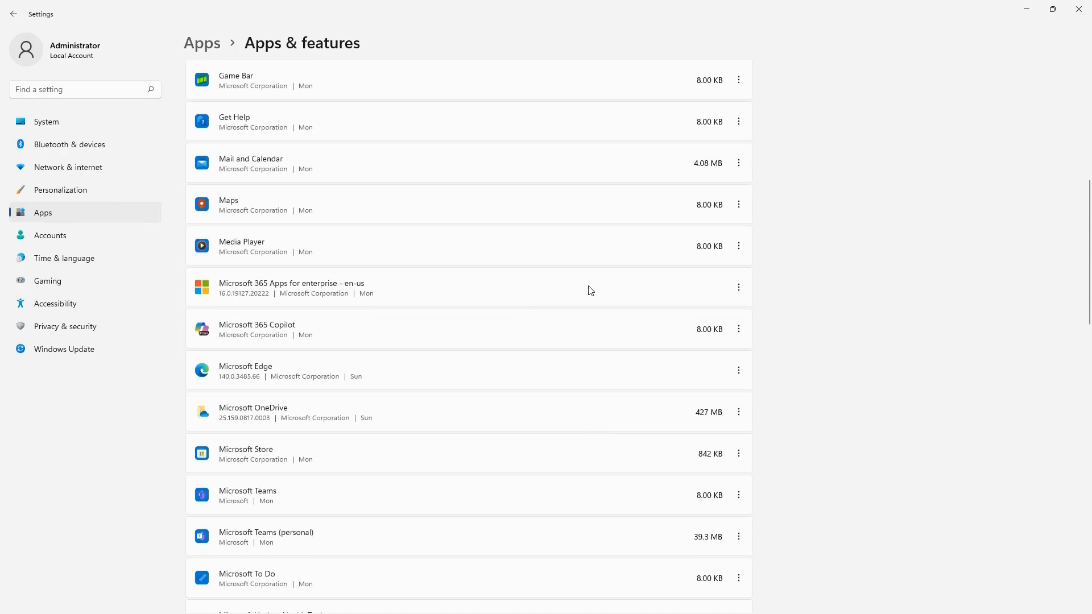
{"action": "left_click", "coordinate": [738, 289]}
{"action": "left_click", "coordinate": [615, 313]}
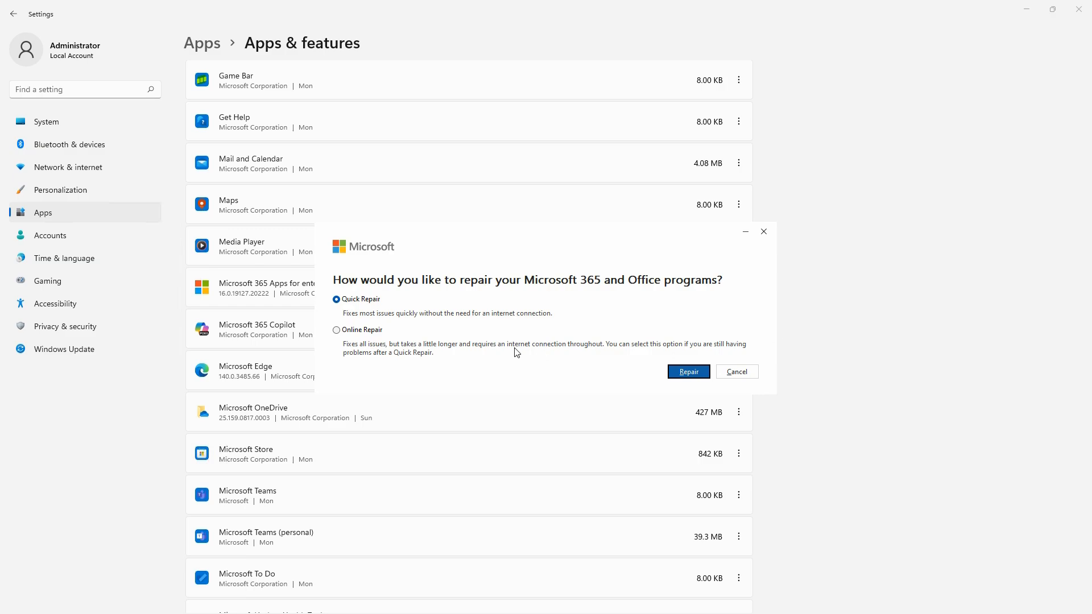
{"action": "left_click", "coordinate": [741, 375]}
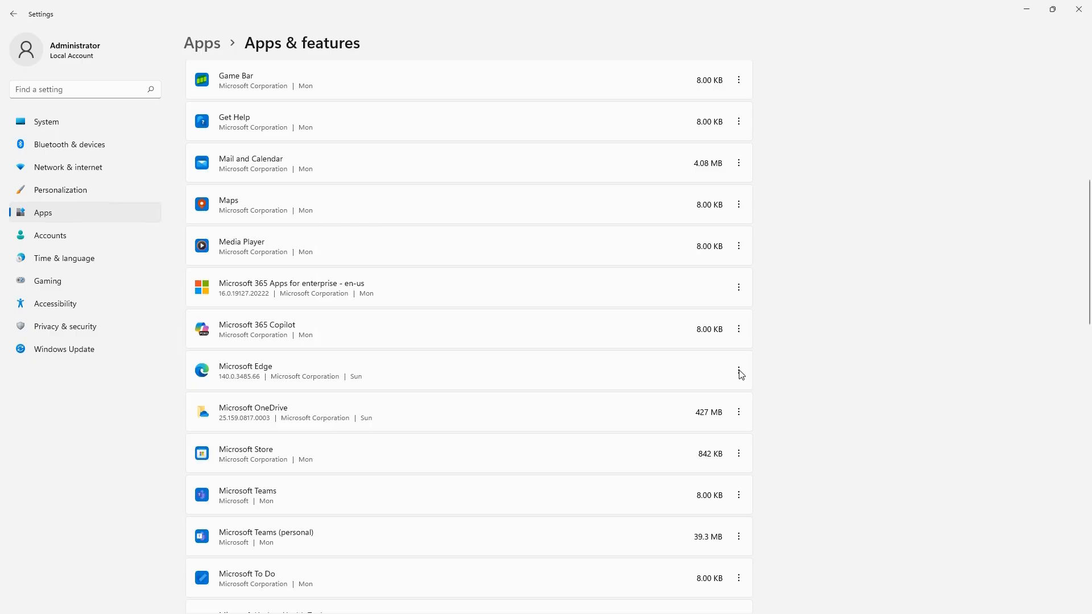
- Uninstall Microsoft 365 Apps for enterprise - en-us from the installed apps list and confirm its removal
{"action": "left_click", "coordinate": [738, 289]}
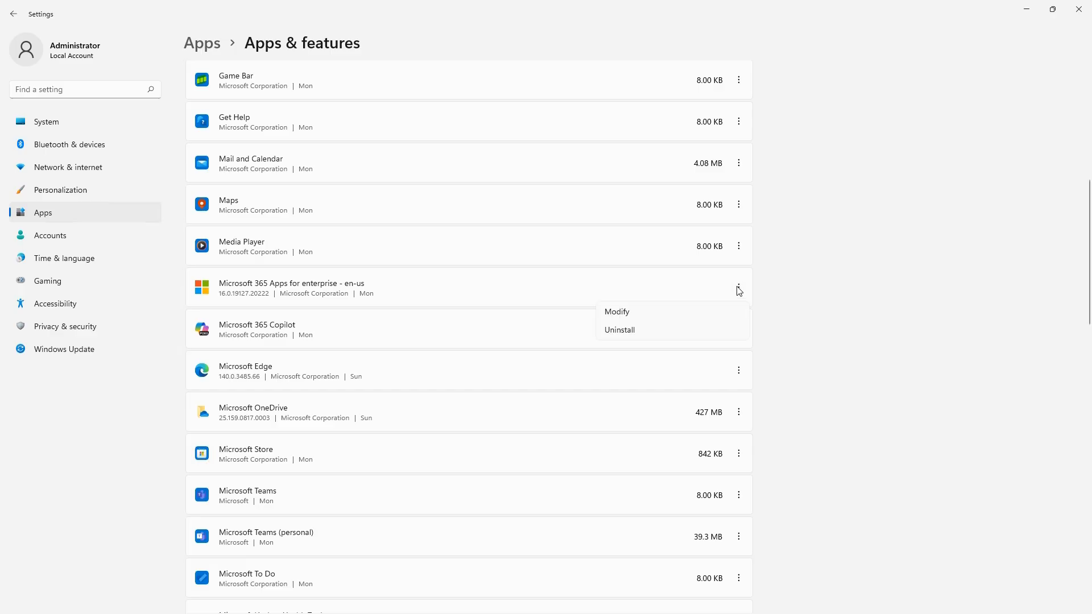
{"action": "left_click", "coordinate": [625, 330]}
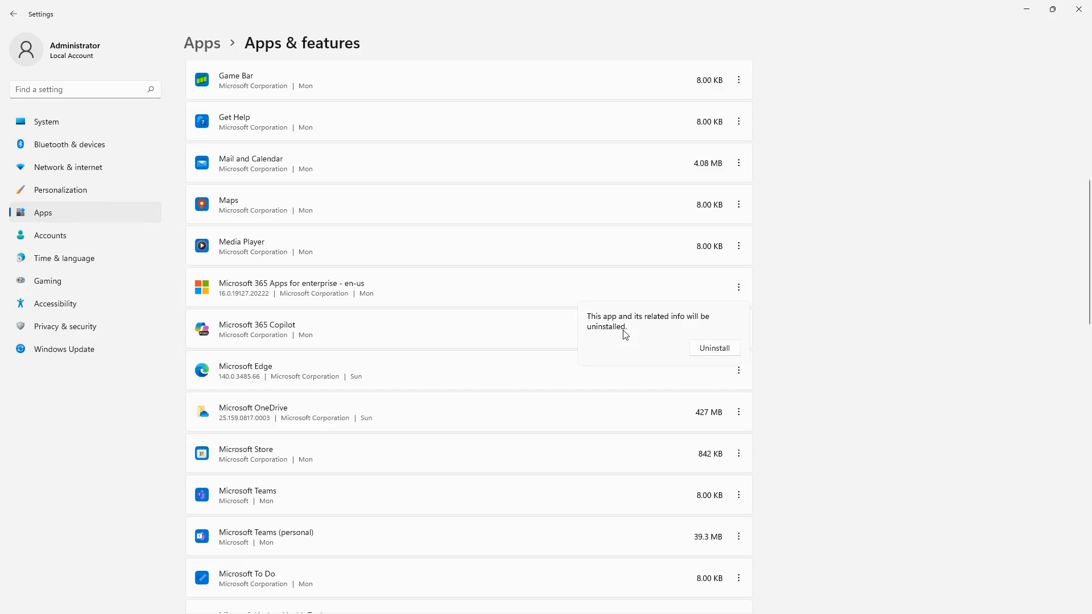
{"action": "left_click", "coordinate": [714, 347]}
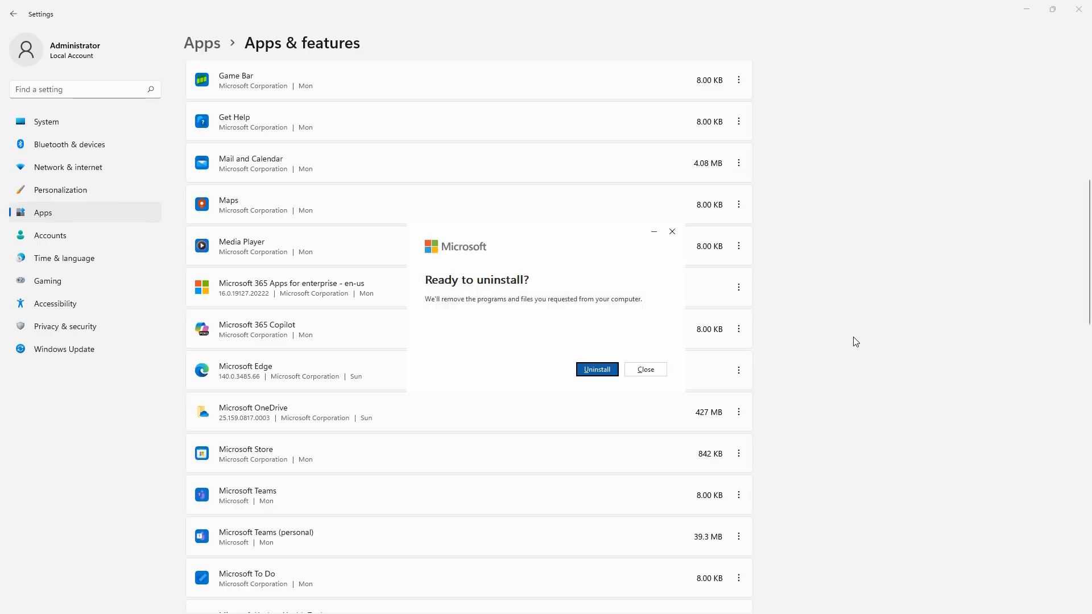
{"action": "left_click", "coordinate": [597, 370]}
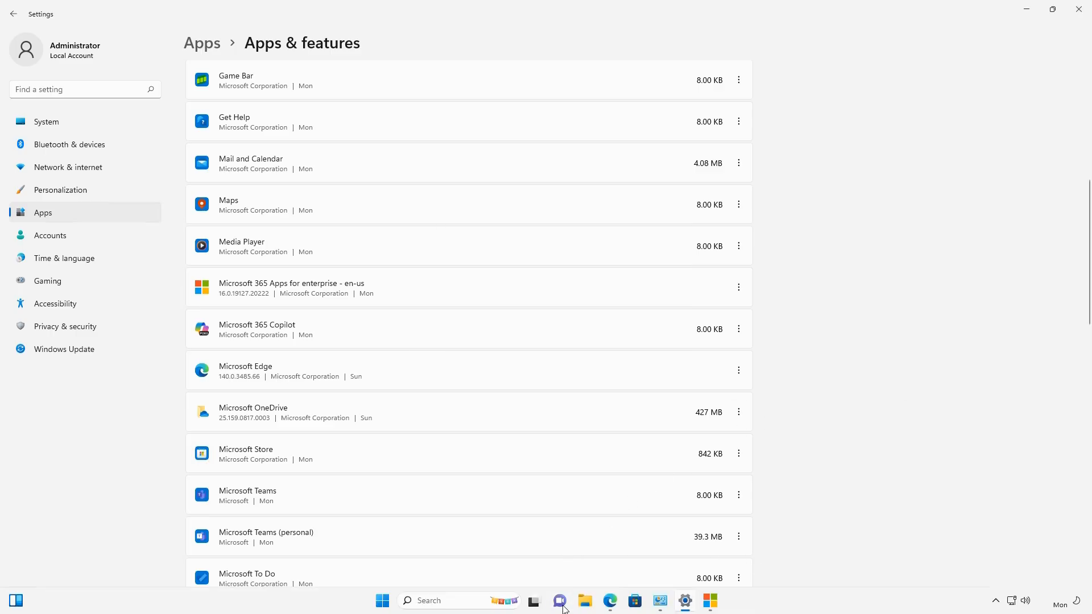
- Search Windows for "regedit" and open Registry Editor in a maximized window
{"action": "left_click", "coordinate": [452, 601]}
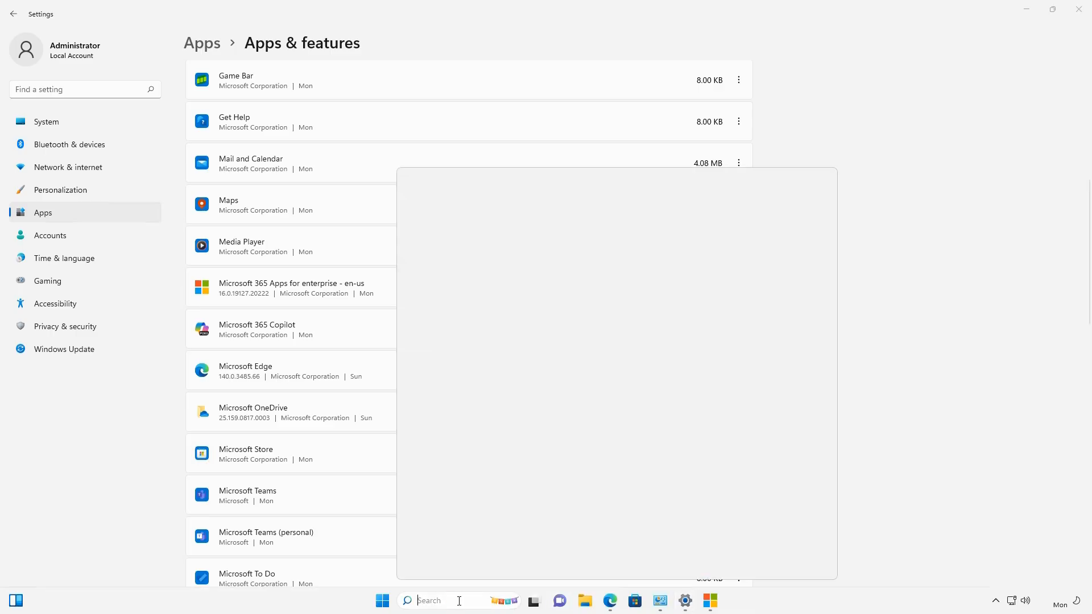
{"action": "type", "text": "regedi"}
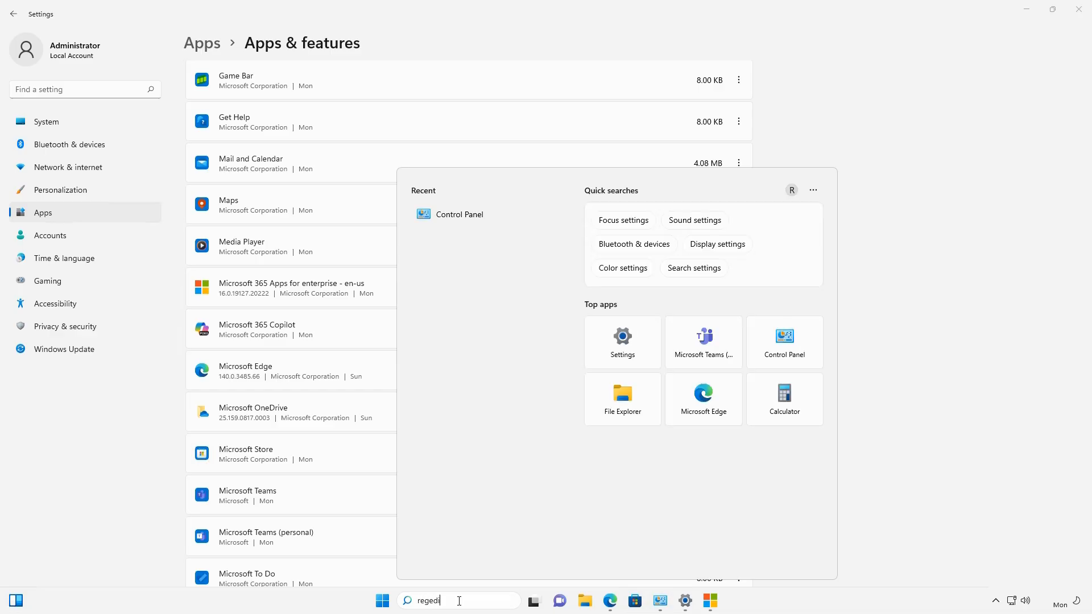
{"action": "type", "text": "t"}
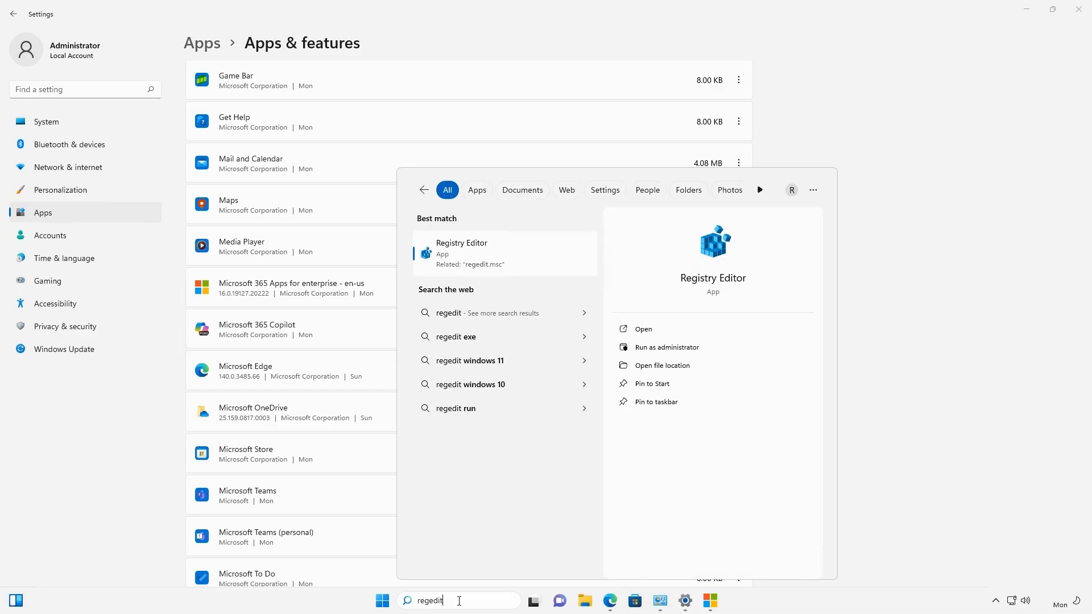
{"action": "key", "text": "Return"}
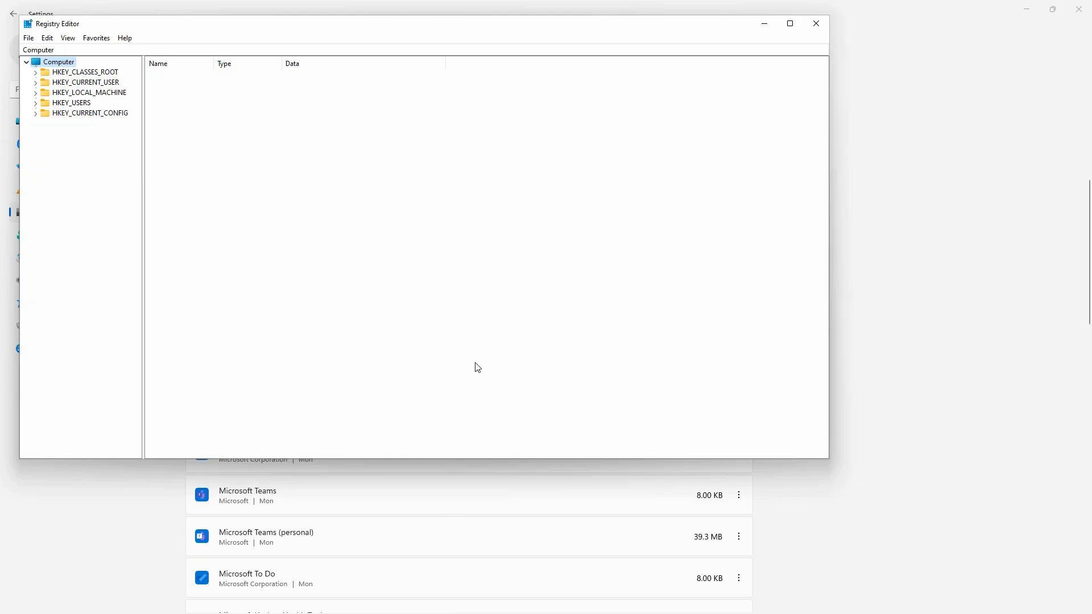
{"action": "left_click", "coordinate": [790, 23]}
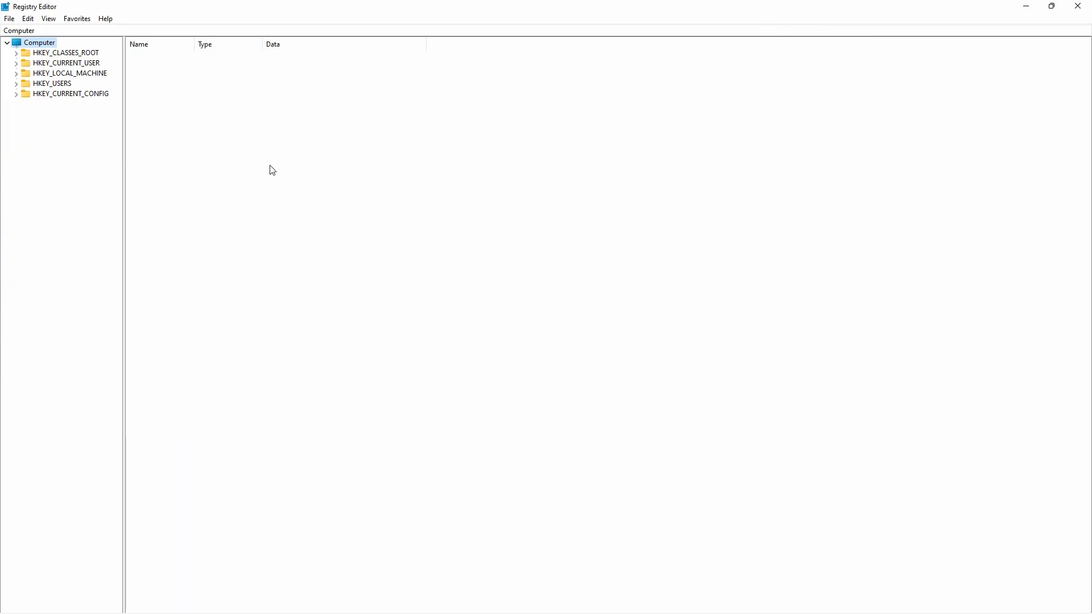
- Search the registry's keys, values and data for "office"
{"action": "left_click", "coordinate": [28, 21]}
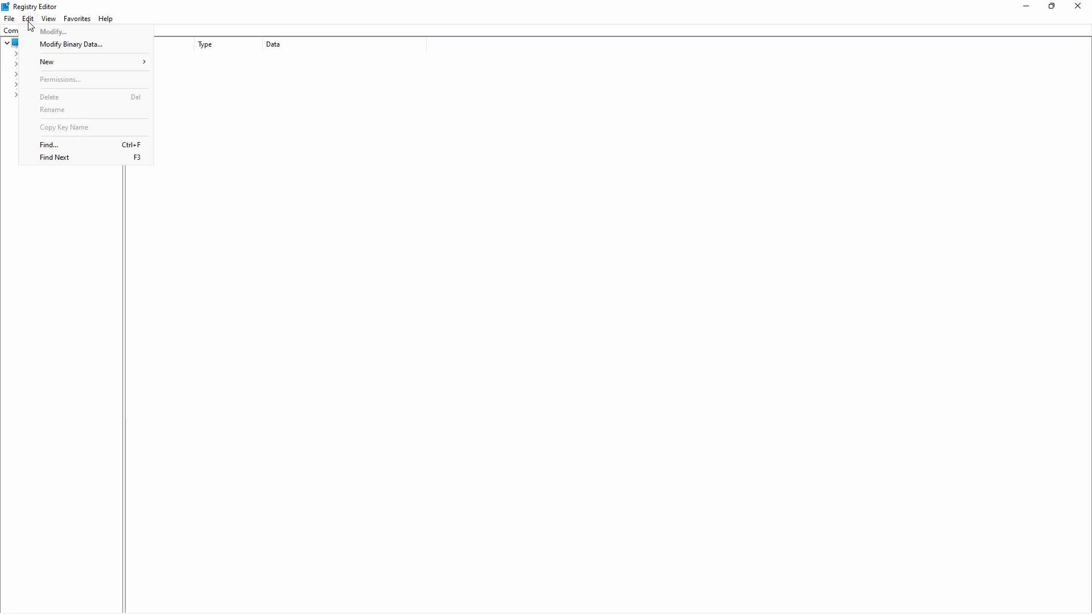
{"action": "left_click", "coordinate": [57, 146]}
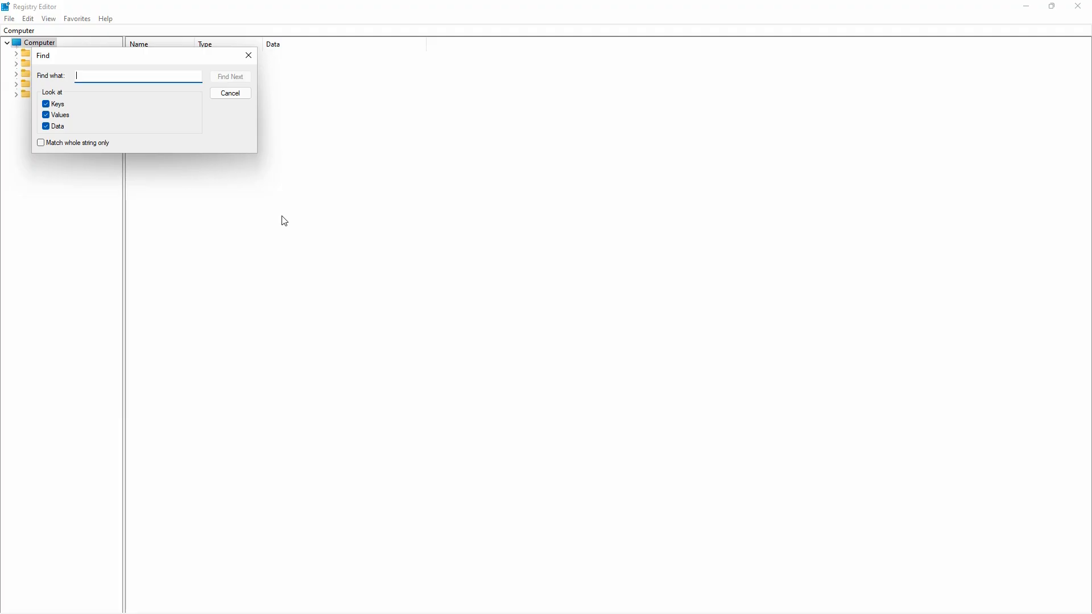
{"action": "type", "text": "office"}
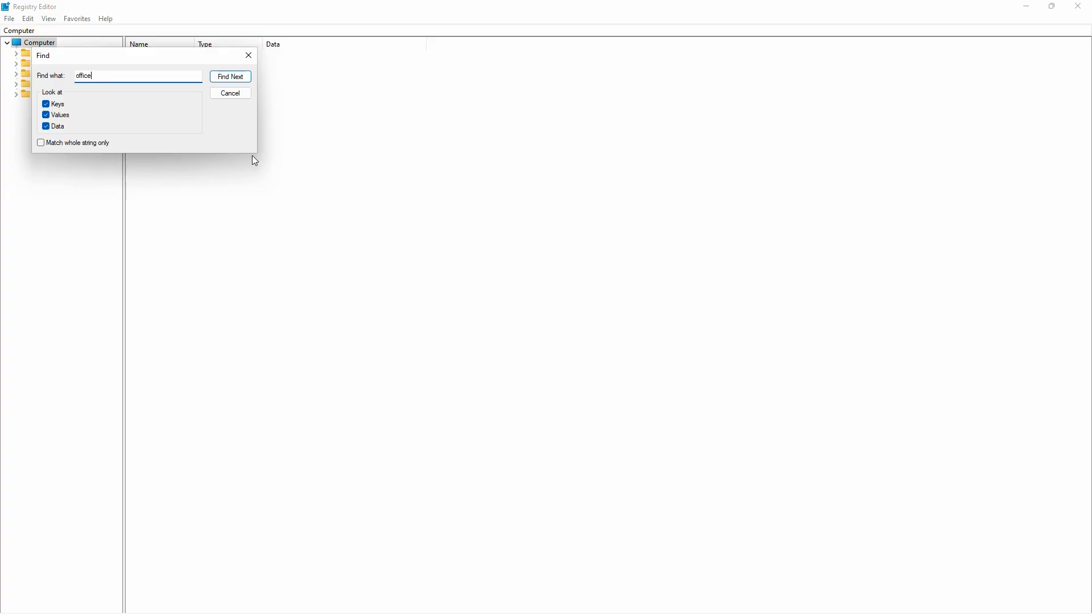
{"action": "left_click", "coordinate": [232, 78]}
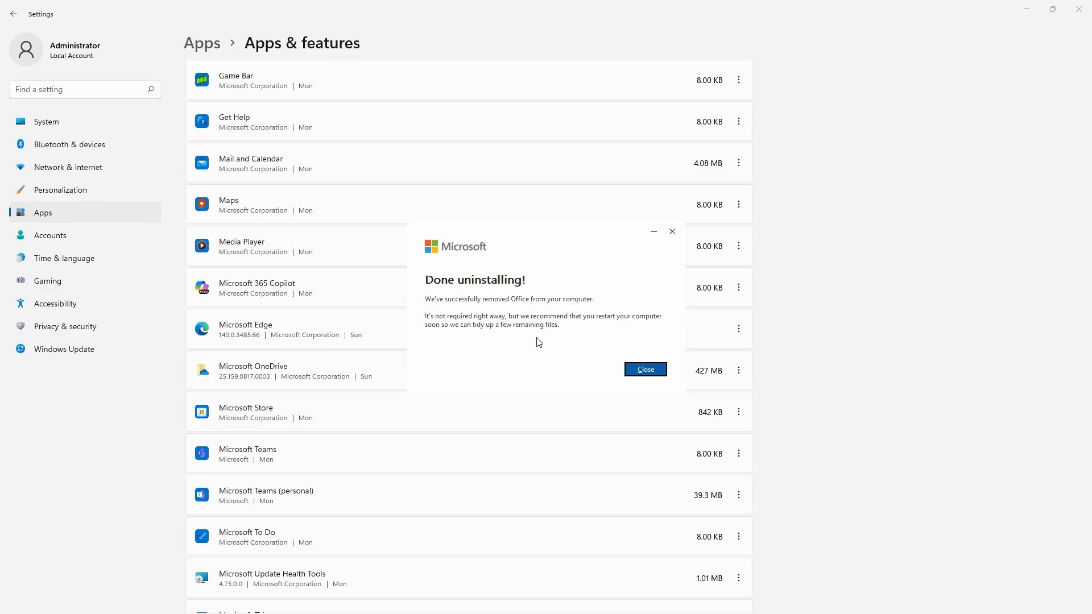
- Close the Office uninstaller's completion dialog
{"action": "left_click", "coordinate": [645, 370]}
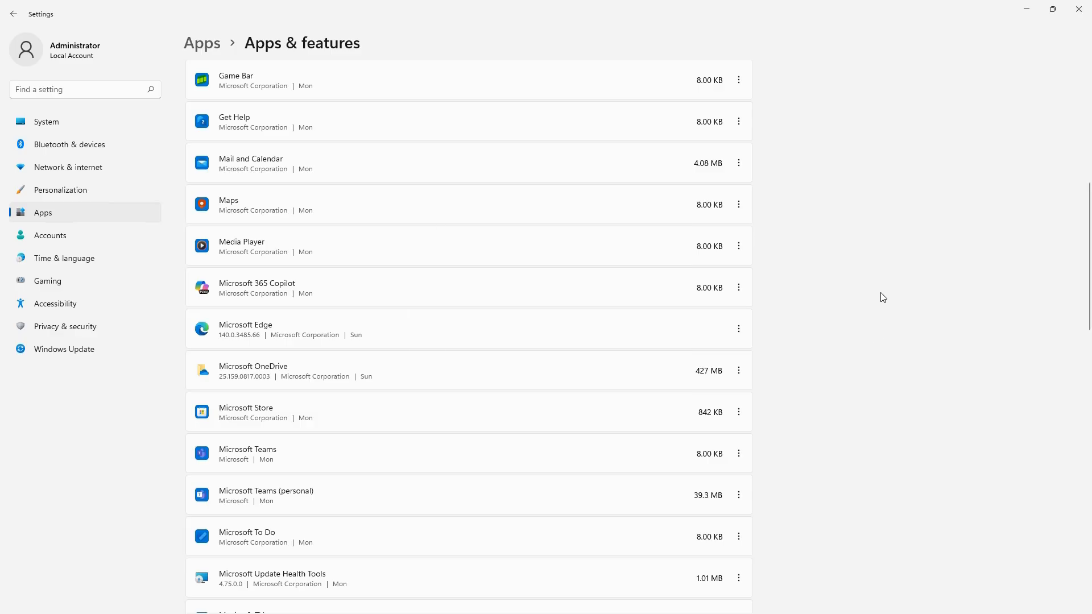